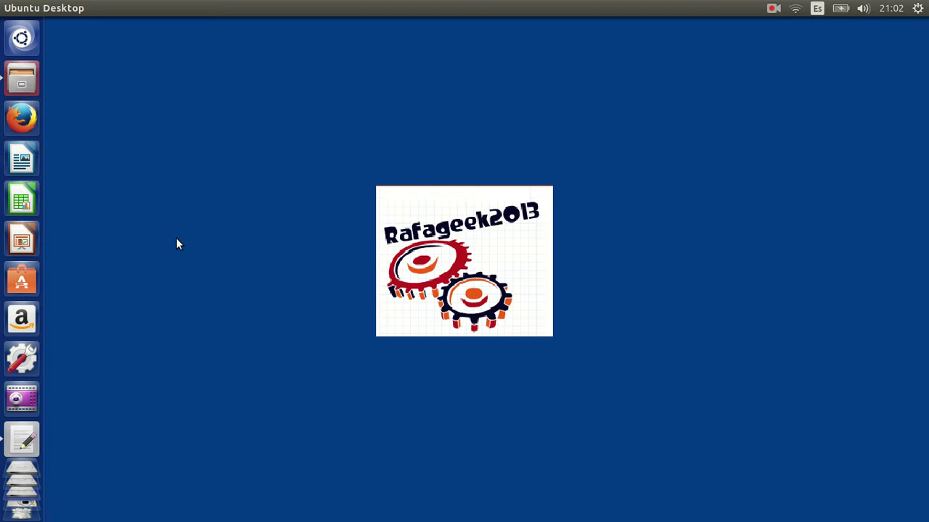
Open Ubuntu Software Center and search for "main menu"
{"action": "left_click", "coordinate": [34, 38]}
{"action": "left_click", "coordinate": [34, 40]}
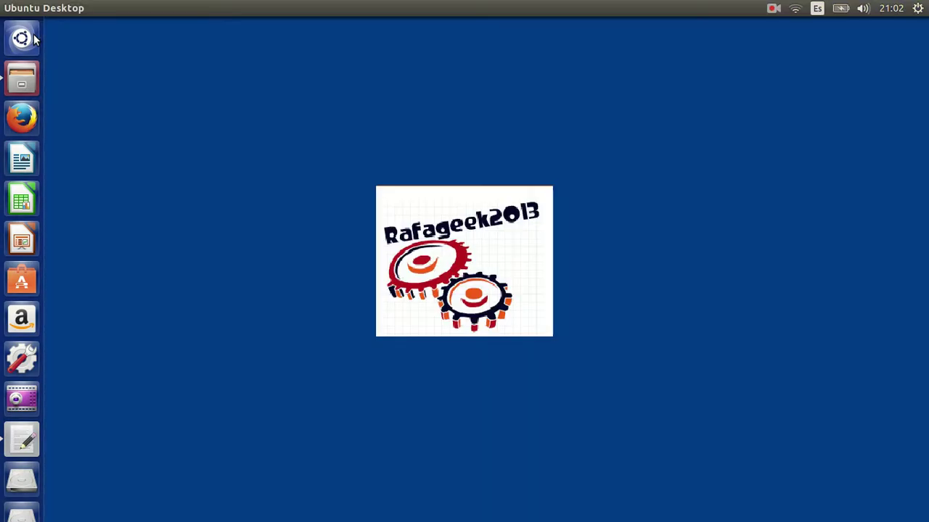
{"action": "left_click", "coordinate": [21, 280]}
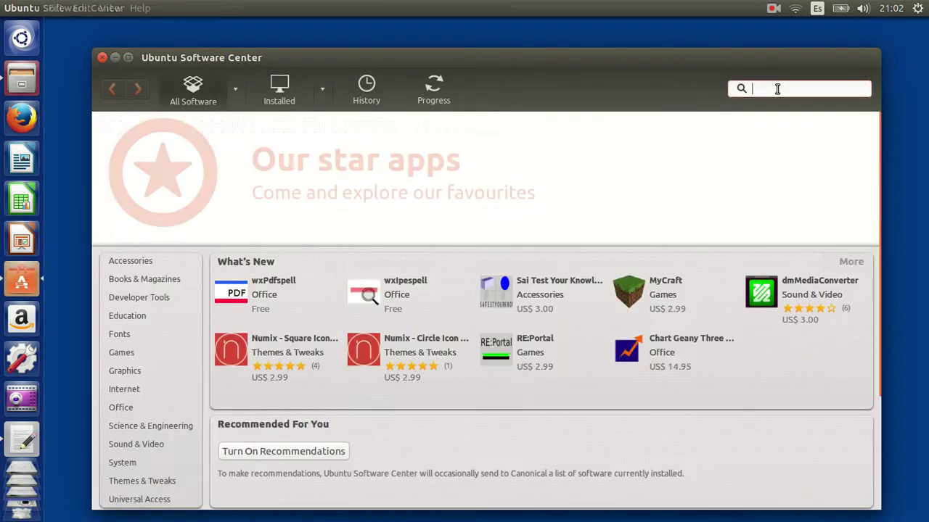
{"action": "type", "text": "main menu"}
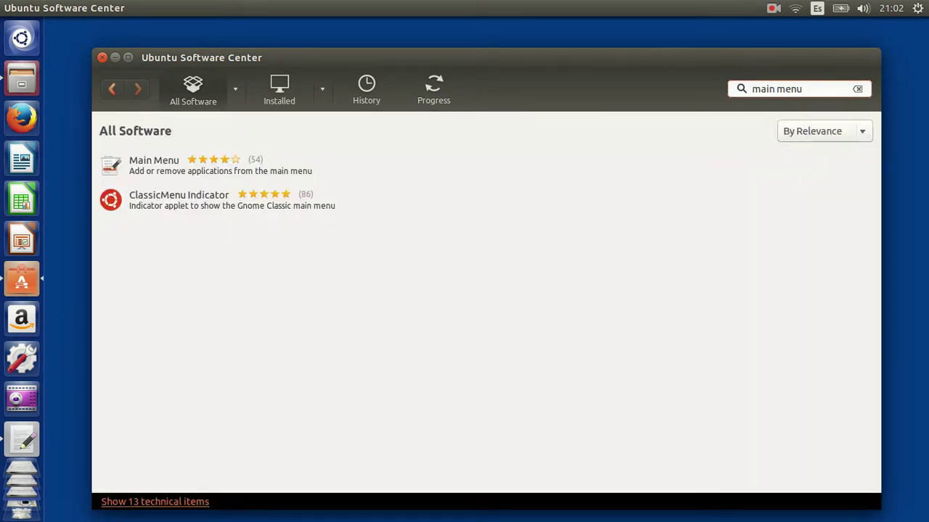
Install the Main Menu application, entering the account password to authenticate, and open it in place of Software Center
{"action": "left_click", "coordinate": [211, 164]}
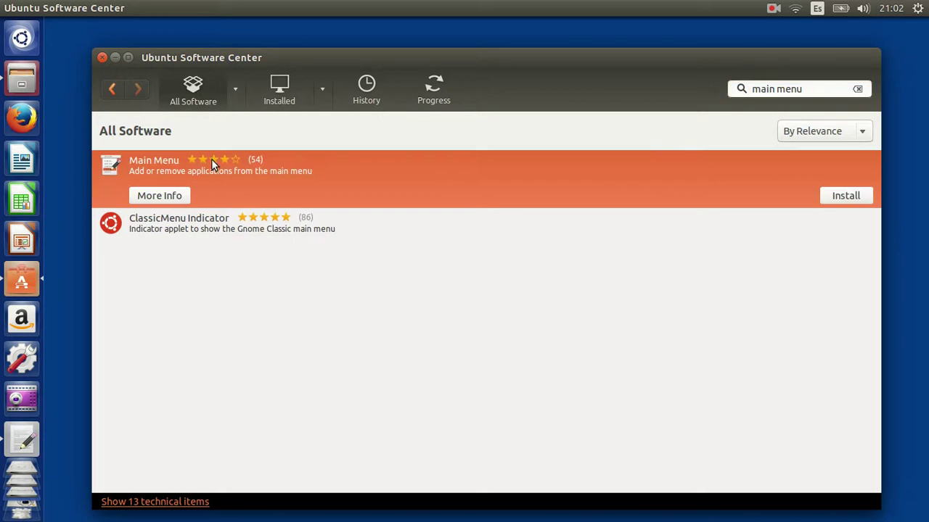
{"action": "left_click", "coordinate": [834, 199]}
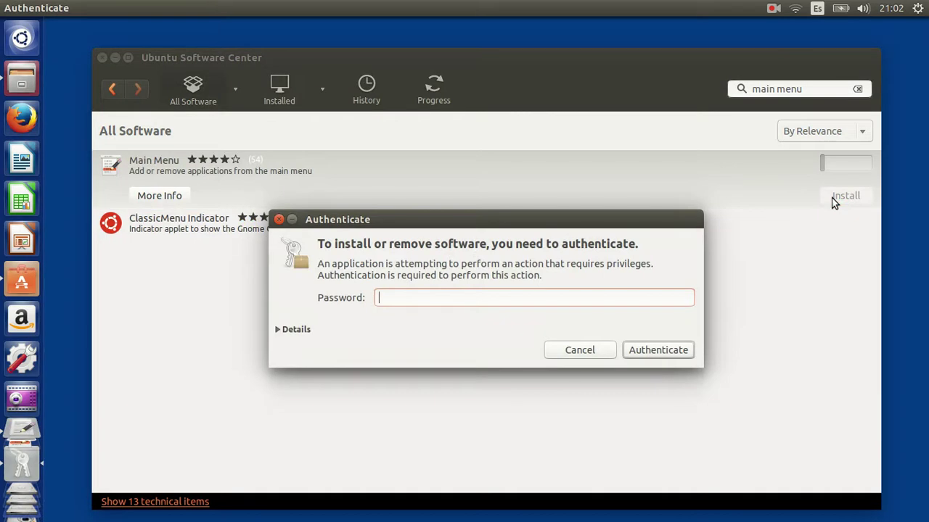
{"action": "type", "text": "••••••••••"}
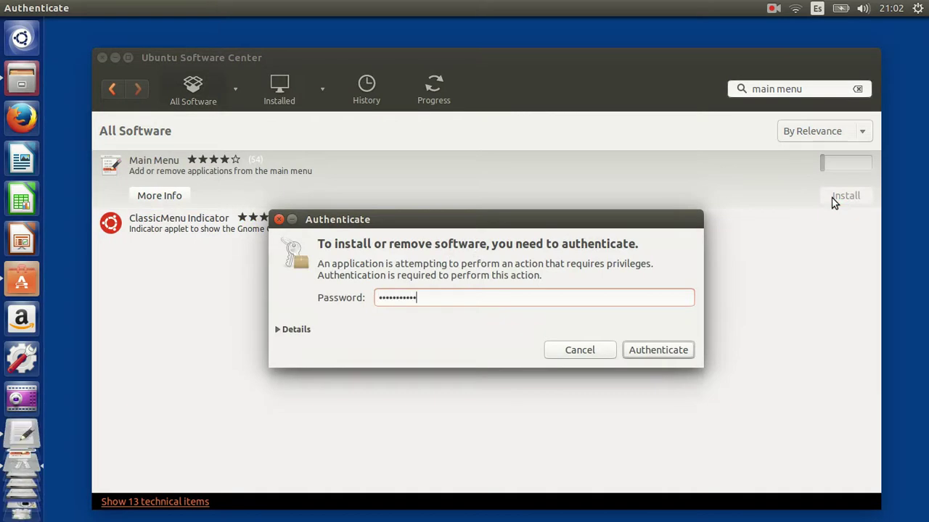
{"action": "key", "text": "Return"}
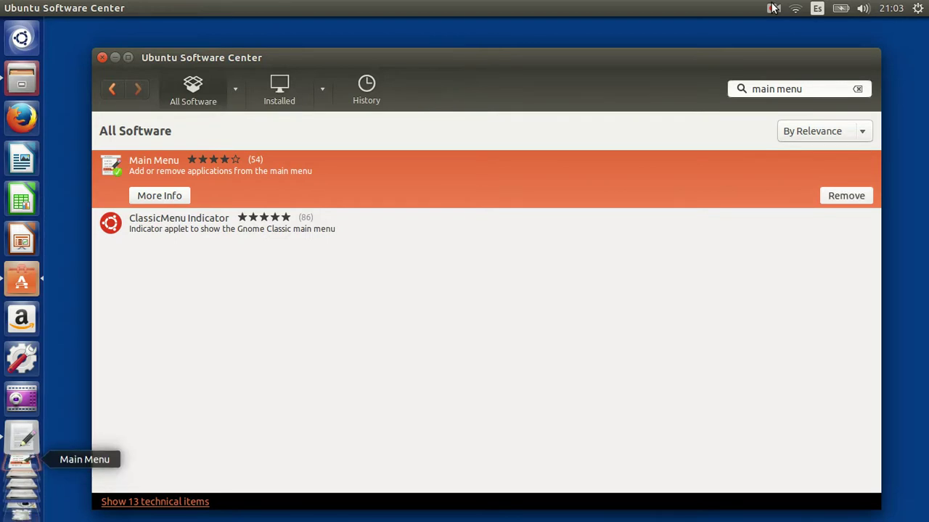
{"action": "left_click", "coordinate": [103, 56]}
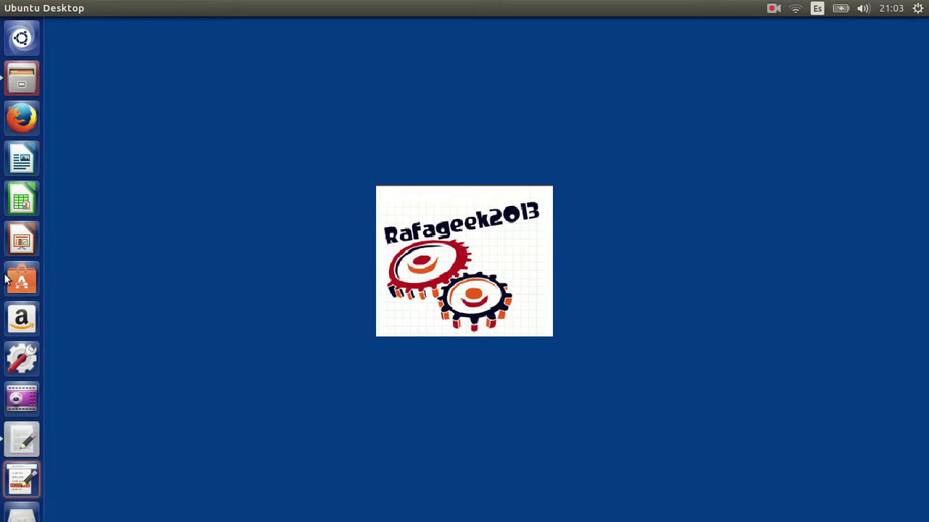
{"action": "left_click", "coordinate": [23, 476]}
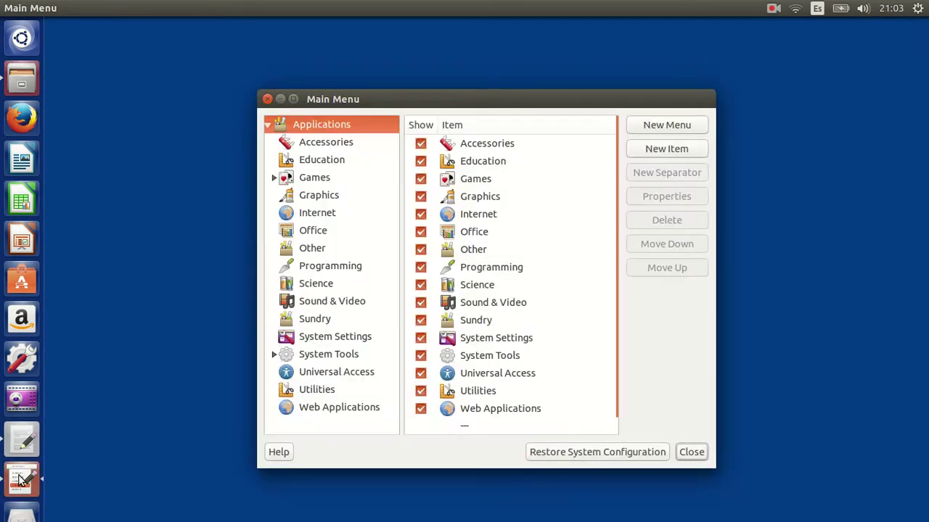
{"action": "left_click", "coordinate": [654, 128]}
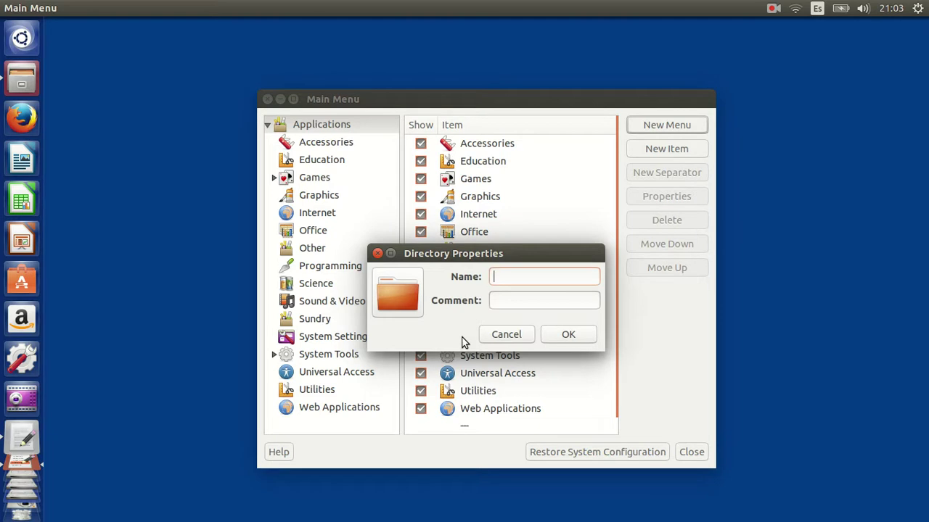
{"action": "type", "text": "android studio"}
{"action": "left_click", "coordinate": [537, 304]}
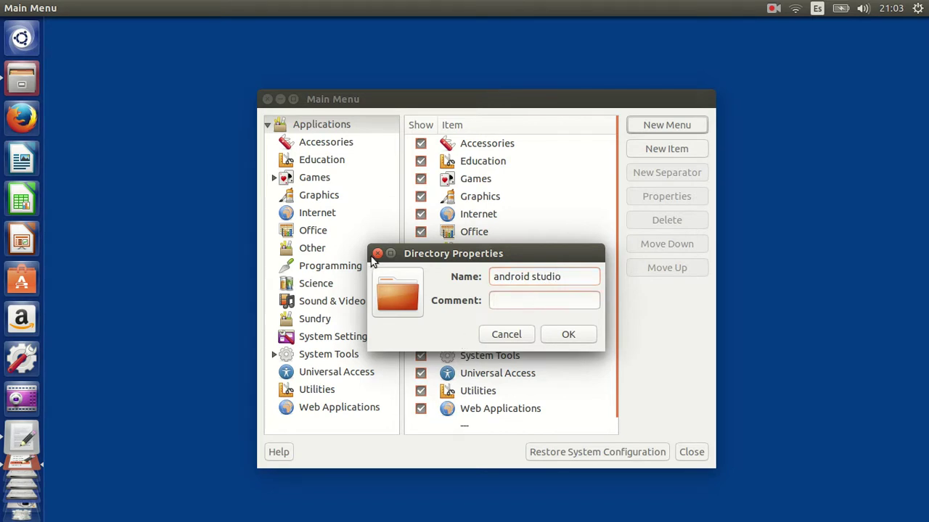
{"action": "left_click", "coordinate": [377, 254]}
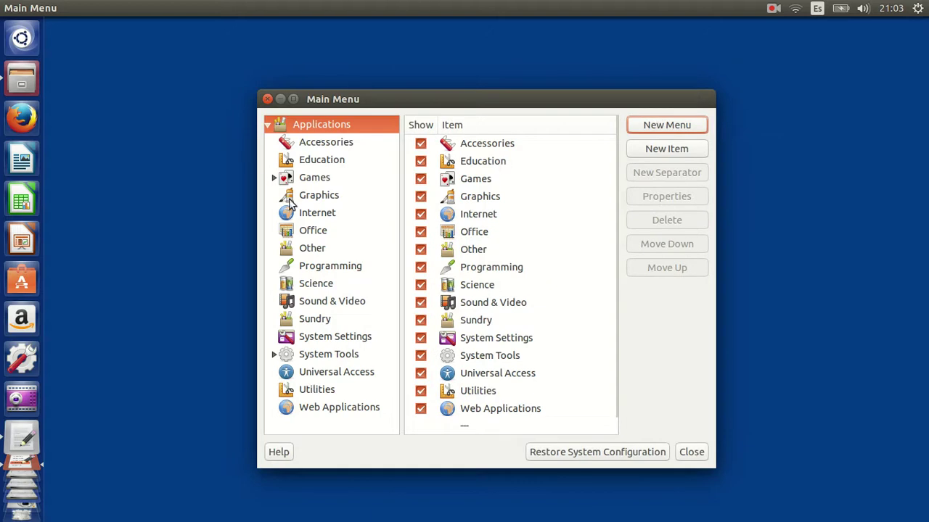
Start a new launcher item under Applications named "android studio" and begin its command with "sh"
{"action": "left_click", "coordinate": [655, 150]}
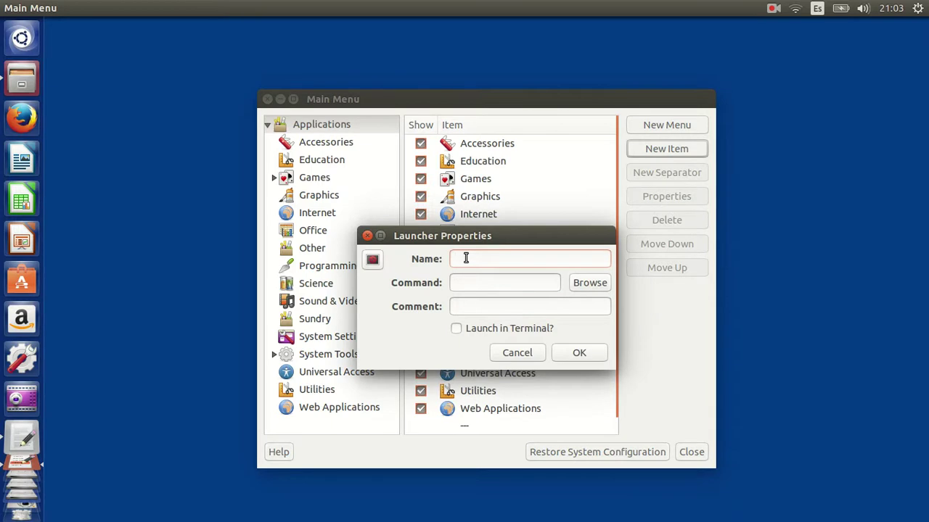
{"action": "type", "text": "android"}
{"action": "type", "text": " studi"}
{"action": "type", "text": "h"}
Open the properties of studio.sh in Downloads/android-studio/bin in Files and copy its location path
{"action": "left_click", "coordinate": [20, 78]}
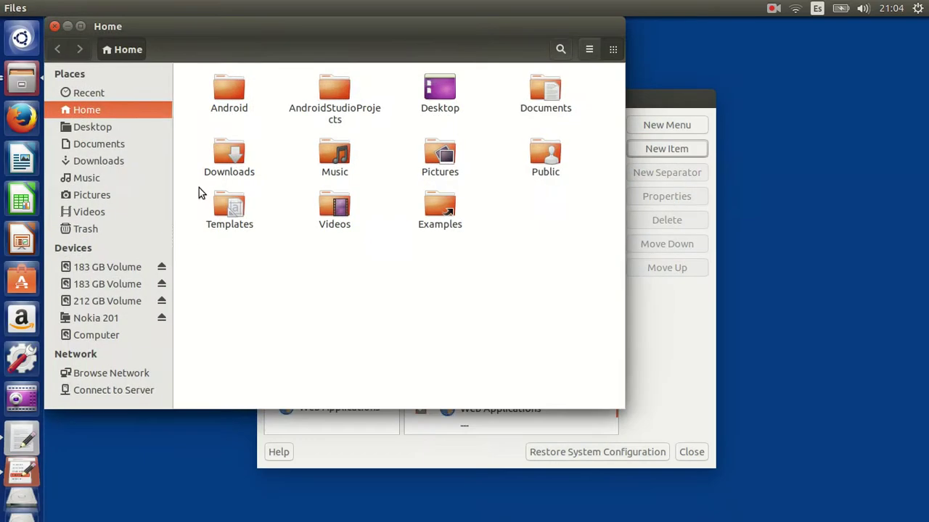
{"action": "left_click", "coordinate": [111, 160]}
{"action": "double_click", "coordinate": [229, 101]}
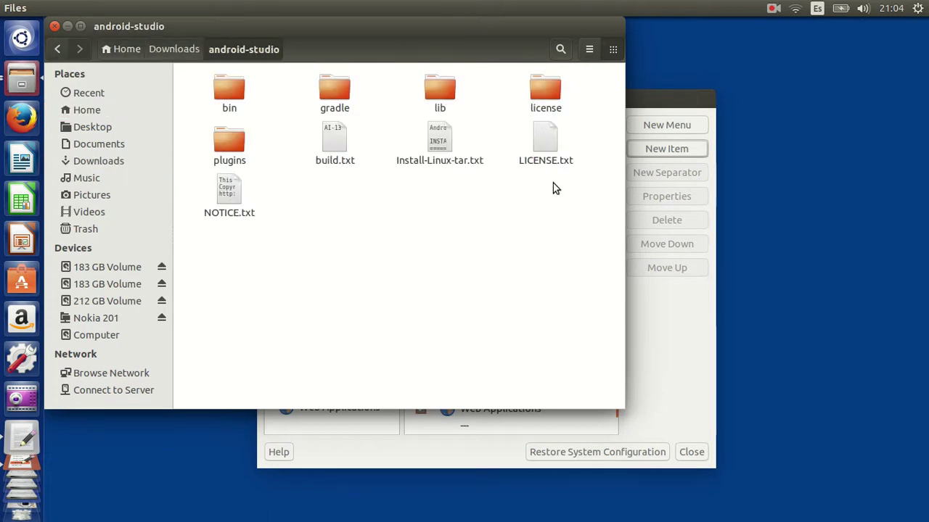
{"action": "double_click", "coordinate": [230, 107]}
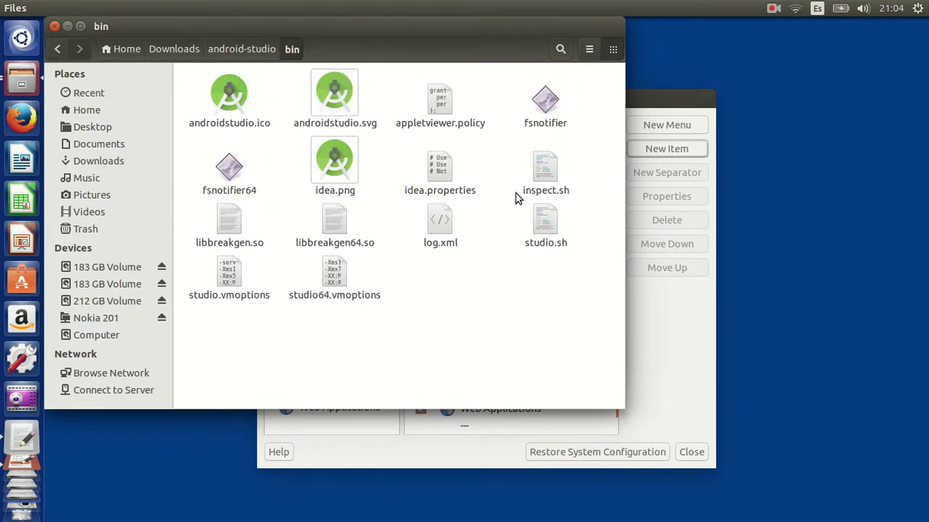
{"action": "left_click", "coordinate": [559, 226]}
{"action": "right_click", "coordinate": [559, 226]}
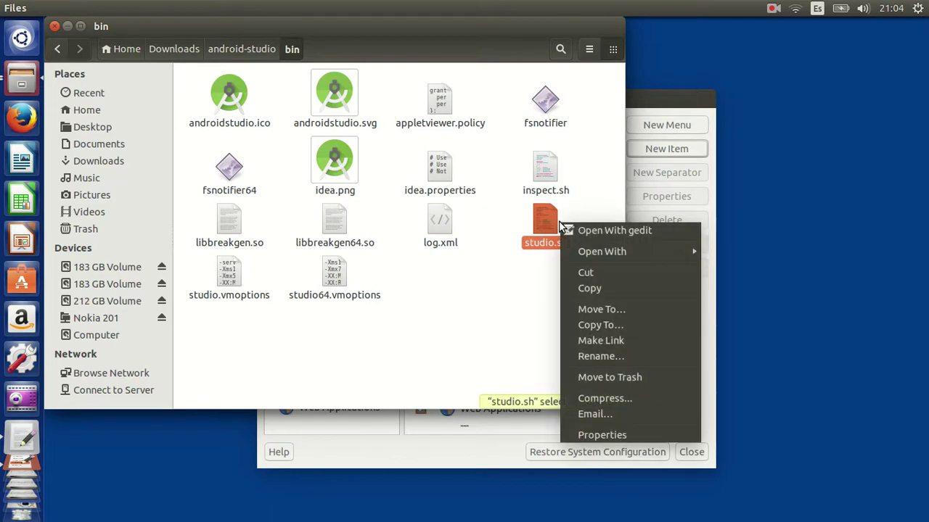
{"action": "left_click", "coordinate": [585, 433]}
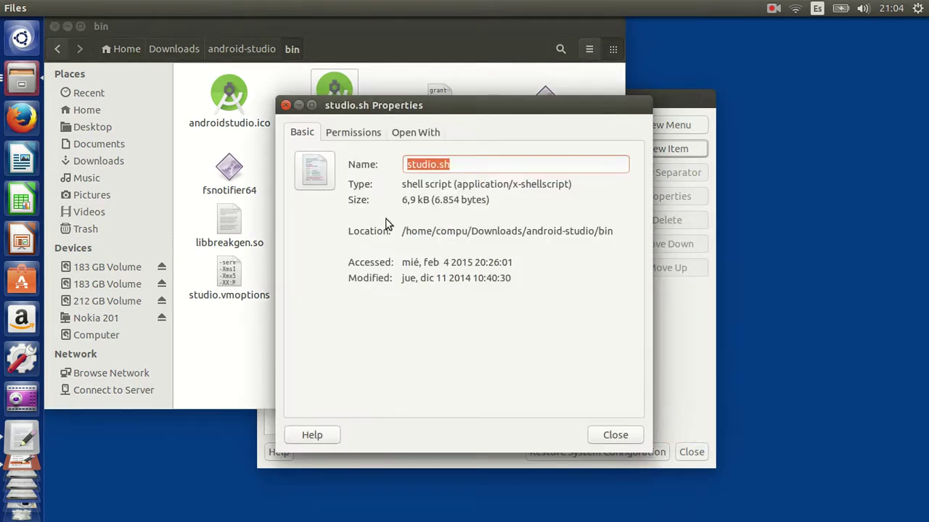
{"action": "left_click_drag", "start_coordinate": [401, 231], "coordinate": [618, 248]}
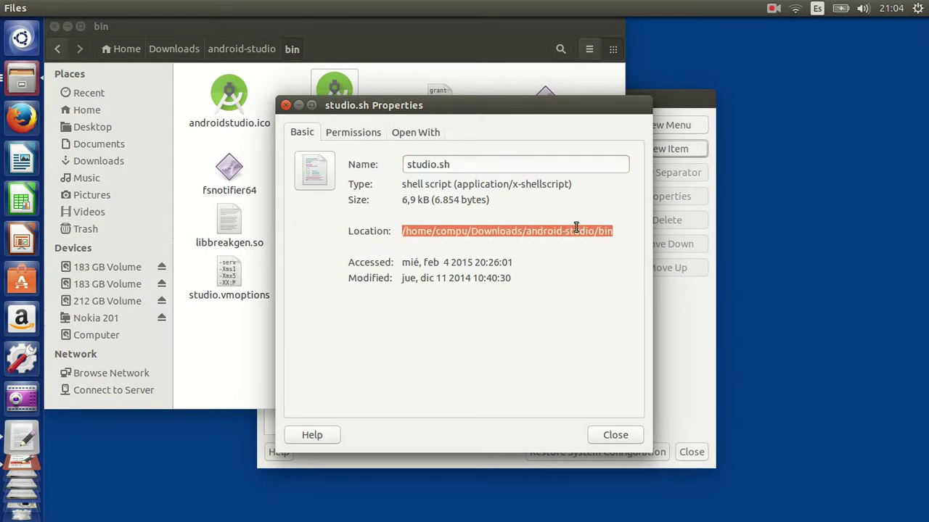
{"action": "right_click", "coordinate": [575, 228]}
{"action": "left_click", "coordinate": [604, 251]}
Complete the launcher's command after "sh" by pasting the copied folder path and appending "/studio.sh"
{"action": "left_click", "coordinate": [684, 327]}
{"action": "right_click", "coordinate": [490, 285]}
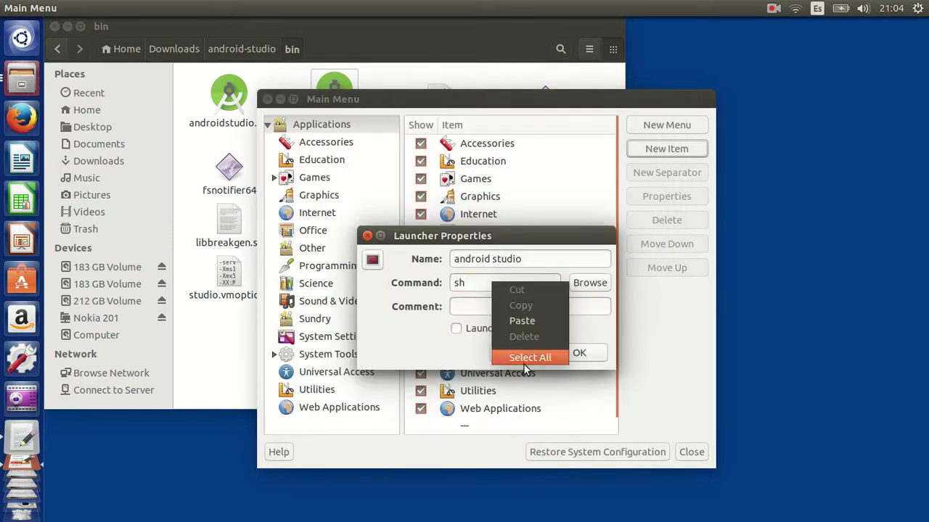
{"action": "left_click", "coordinate": [524, 321]}
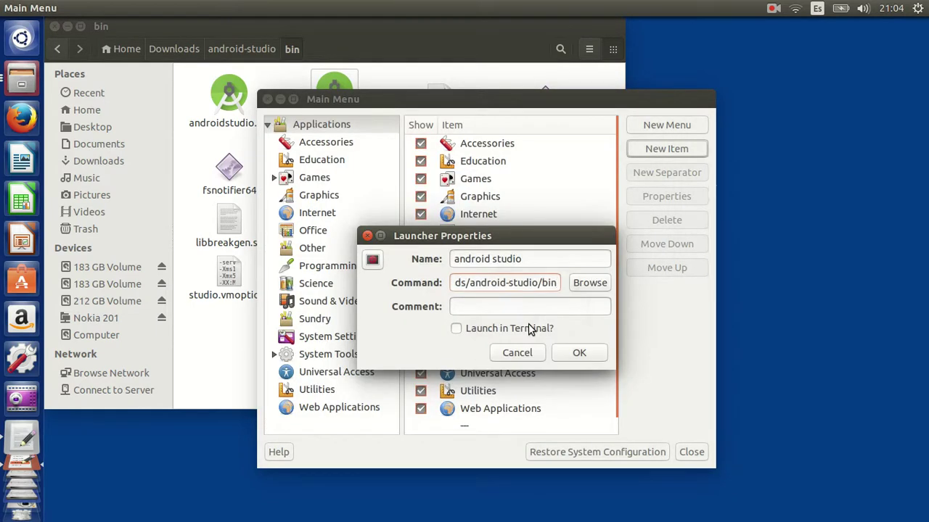
{"action": "type", "text": "/"}
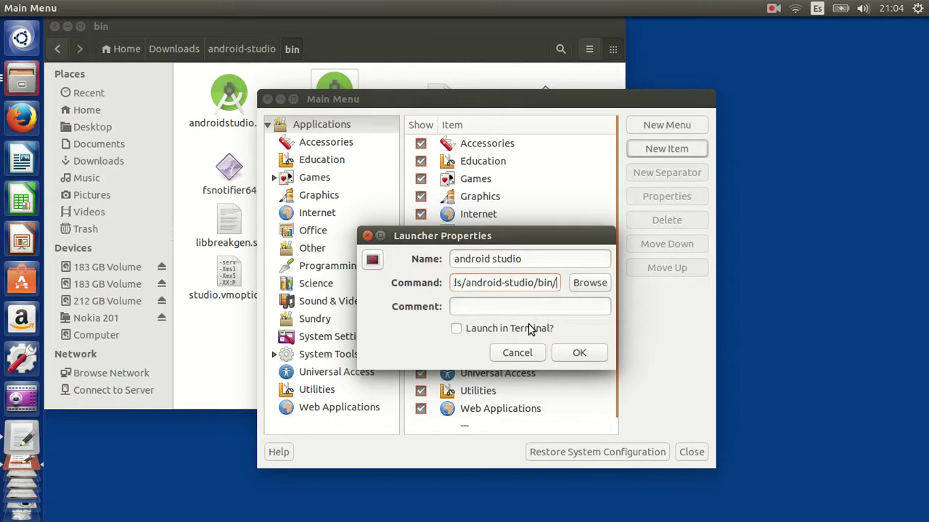
{"action": "type", "text": "studio"}
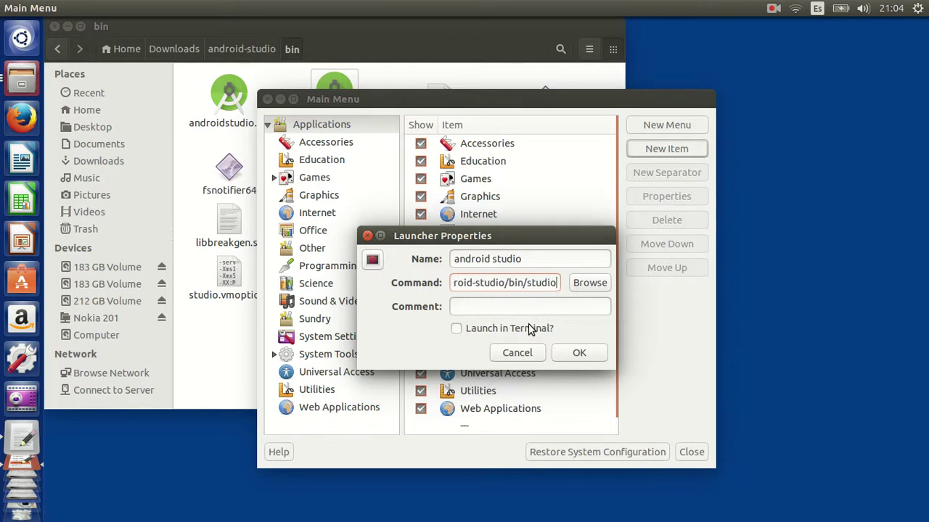
{"action": "type", "text": ".sh"}
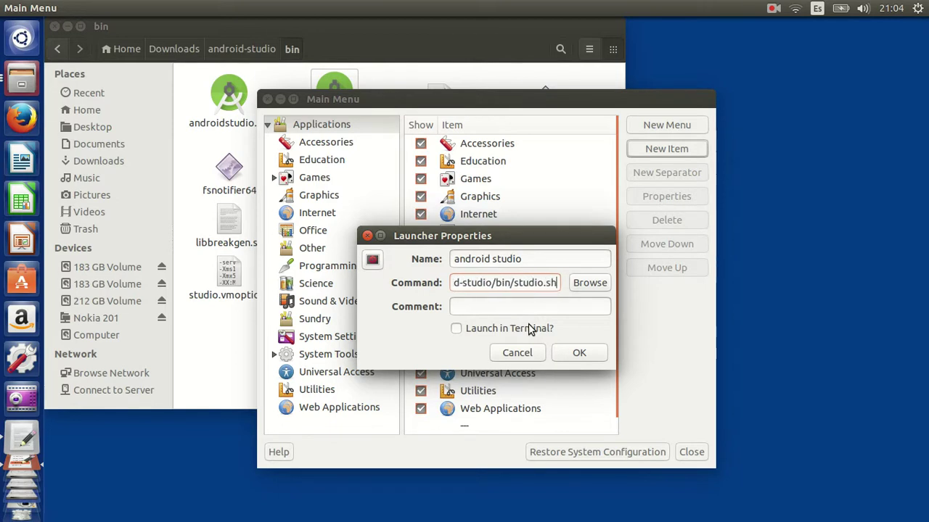
Set the launcher to run in a terminal, save it, and close Main Menu
{"action": "left_click", "coordinate": [457, 331]}
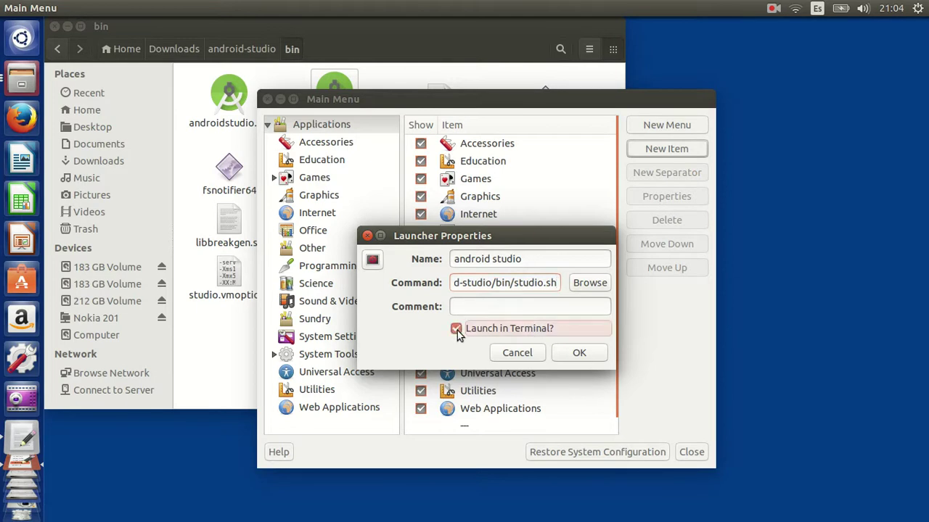
{"action": "left_click", "coordinate": [579, 354]}
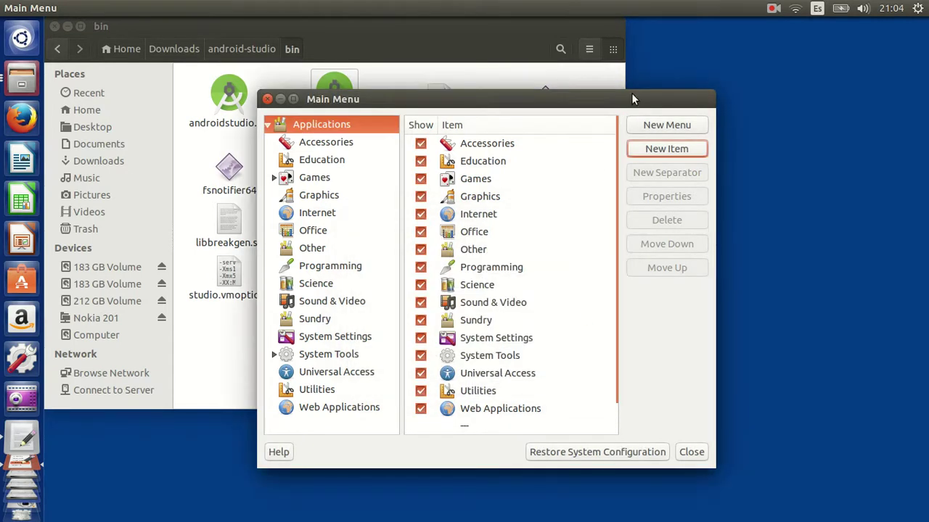
{"action": "left_click", "coordinate": [266, 100]}
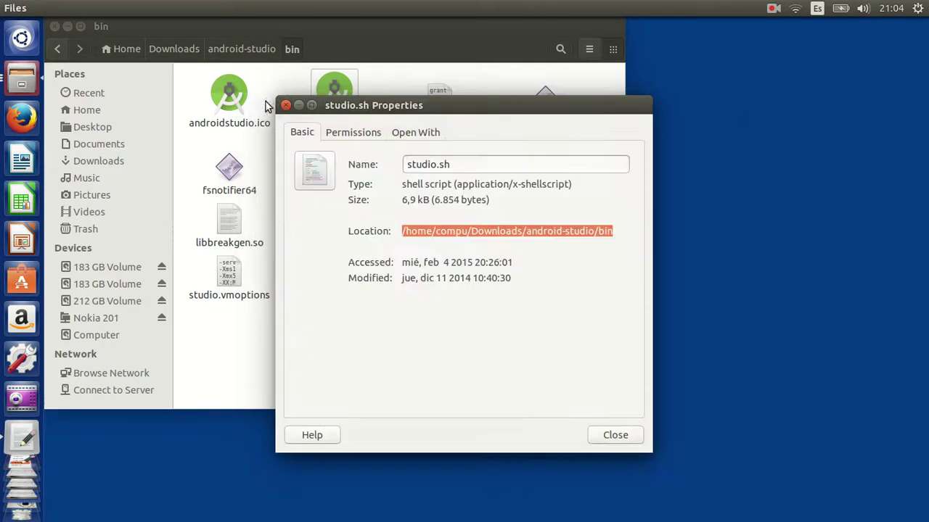
Search the Dash for "androi" and launch the android studio entry
{"action": "left_click", "coordinate": [22, 40]}
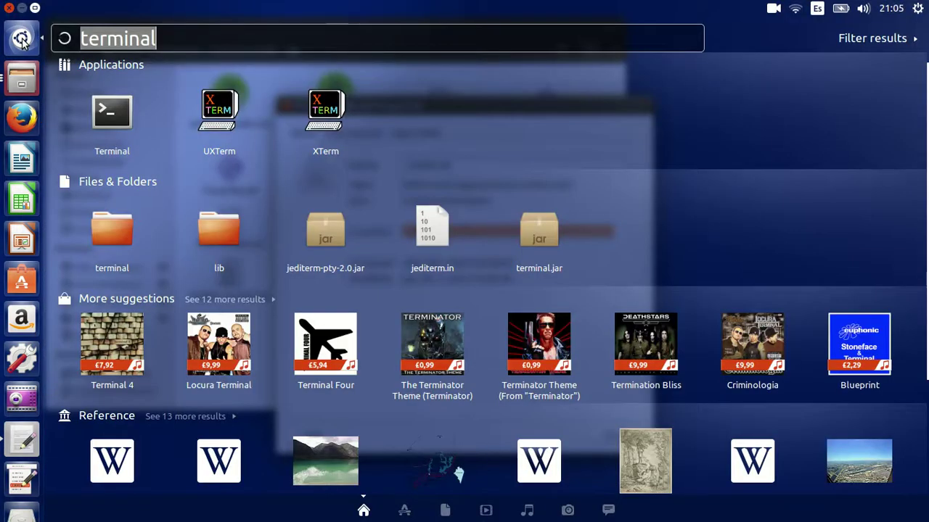
{"action": "type", "text": "and"}
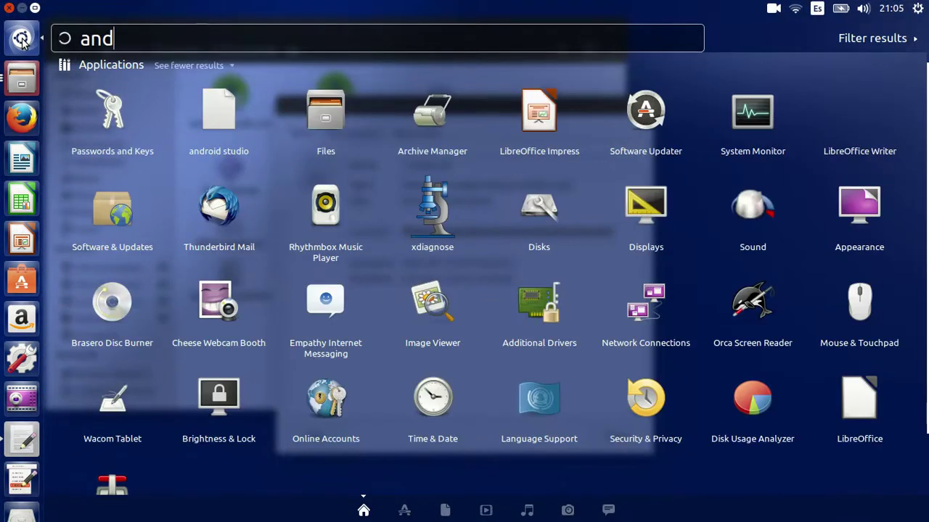
{"action": "type", "text": "roi"}
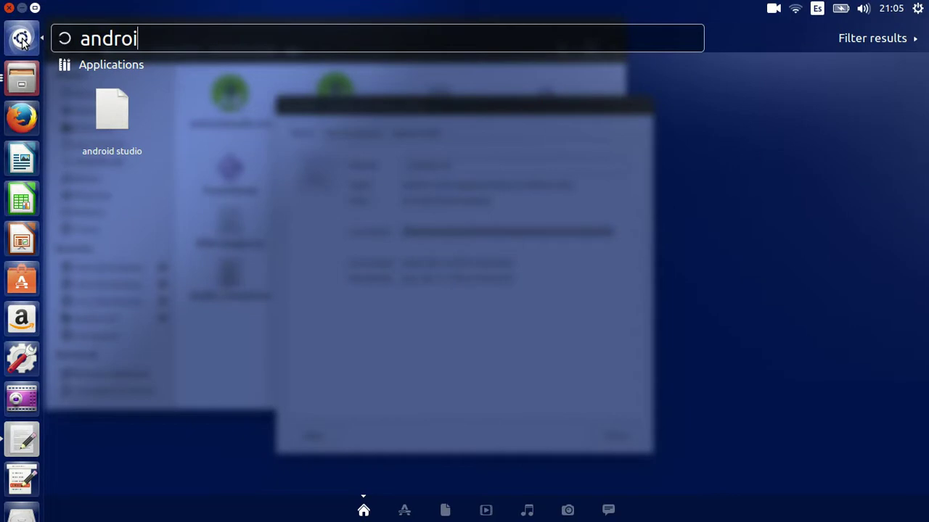
{"action": "left_click", "coordinate": [116, 102]}
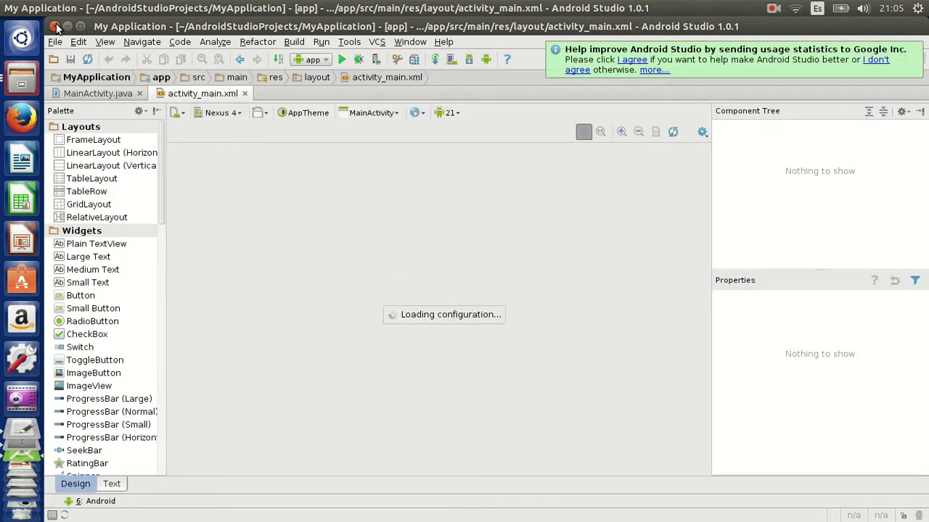
Exit Android Studio and close the studio.sh properties and the bin folder windows
{"action": "left_click", "coordinate": [55, 27]}
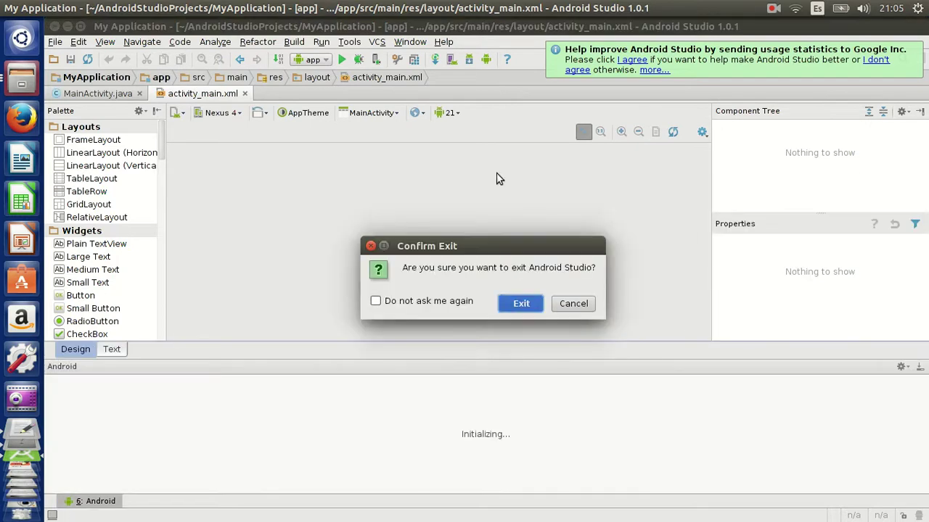
{"action": "left_click", "coordinate": [509, 303]}
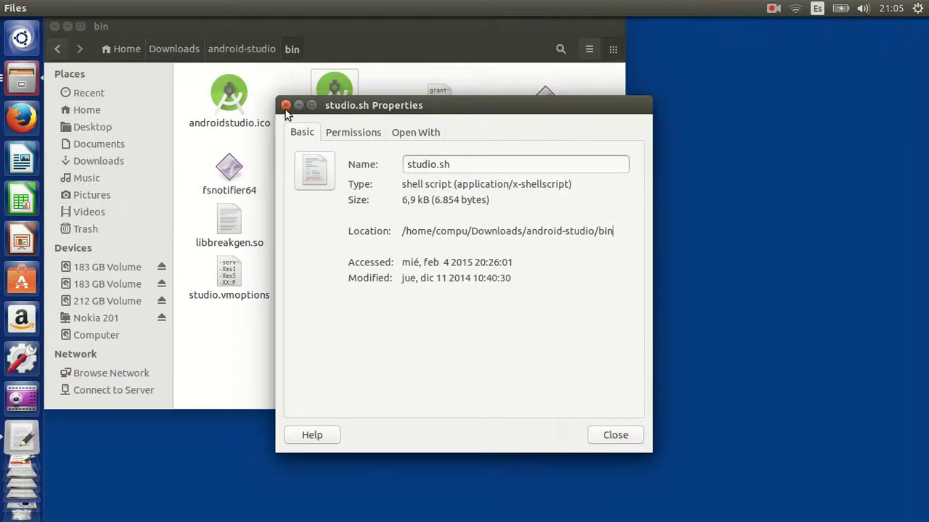
{"action": "left_click", "coordinate": [286, 106]}
{"action": "left_click", "coordinate": [54, 26]}
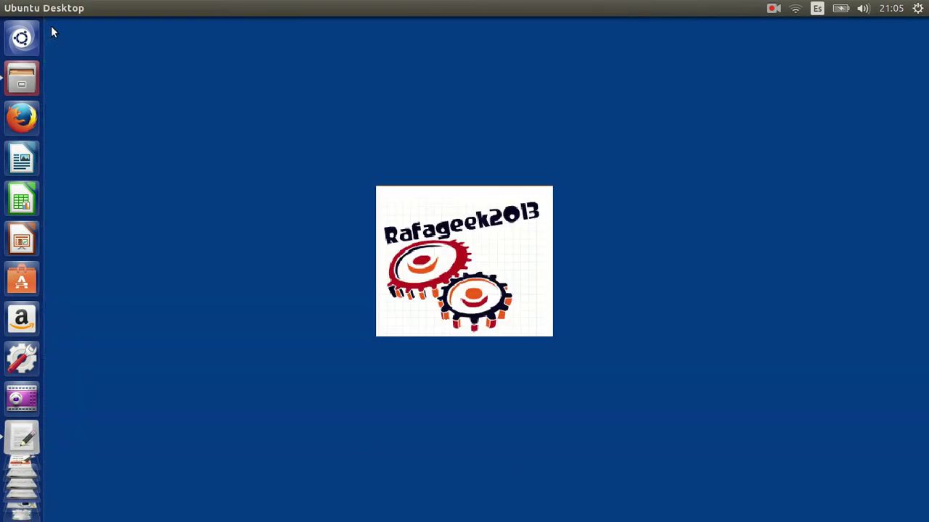